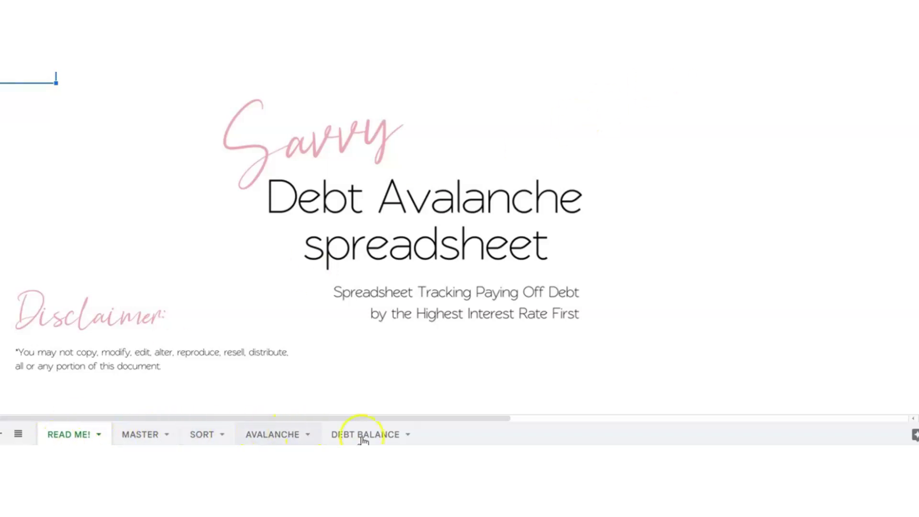
# Step: Go to the MASTER sheet holding the debt entry table
pyautogui.click(129, 434)
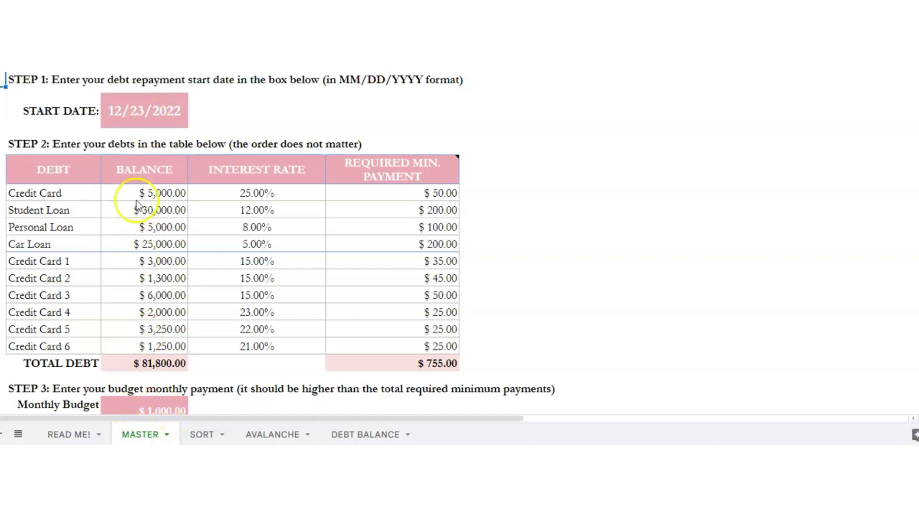
# Step: Change the repayment start date to 12/25/2022
pyautogui.click(122, 112)
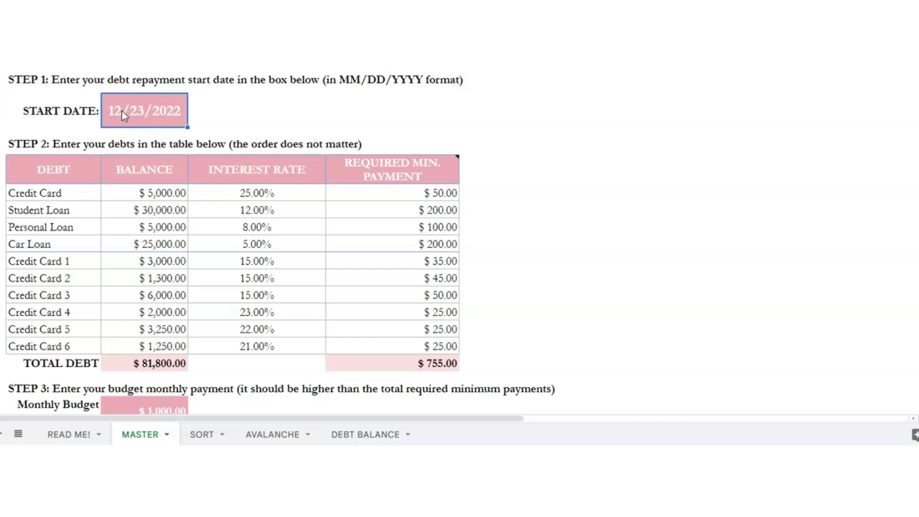
pyautogui.write('1')
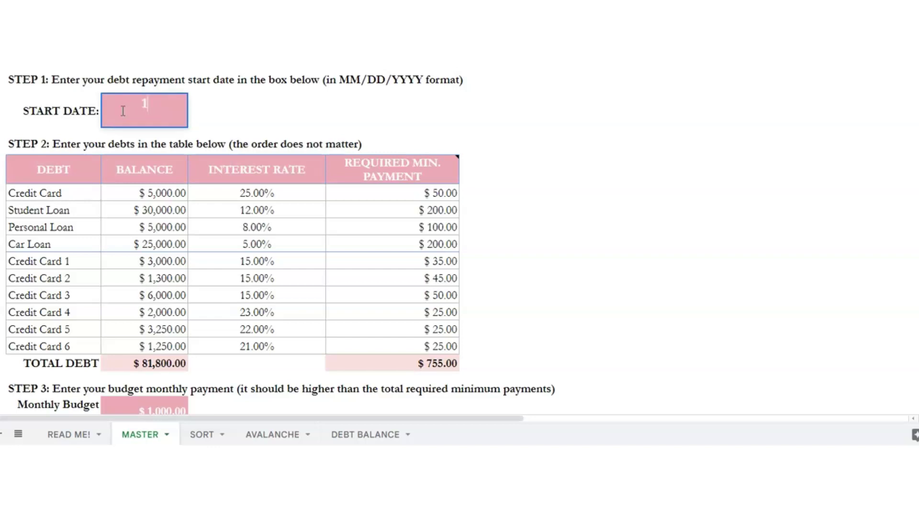
pyautogui.write('2/25/2022')
pyautogui.press('Return')
# Step: Point out the Credit Card row's balance, interest rate and minimum payment
pyautogui.click(144, 196)
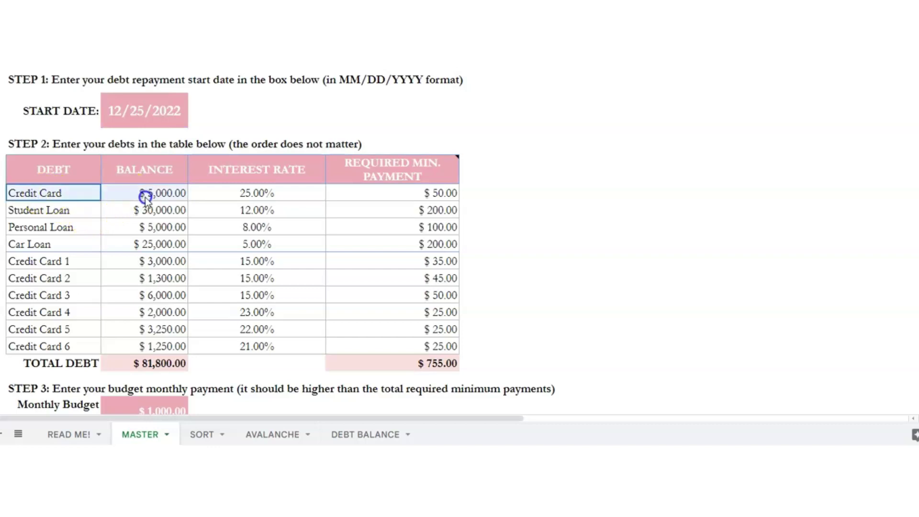
pyautogui.click(145, 197)
pyautogui.click(243, 195)
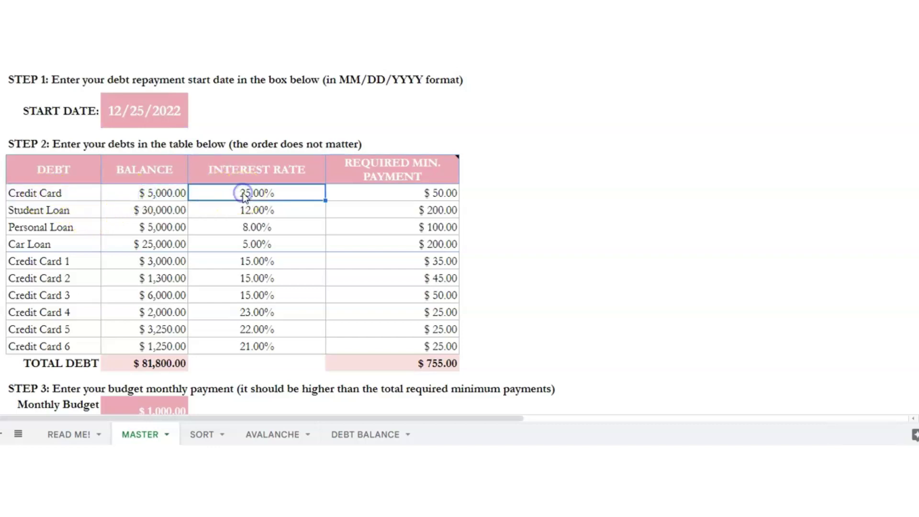
pyautogui.click(371, 199)
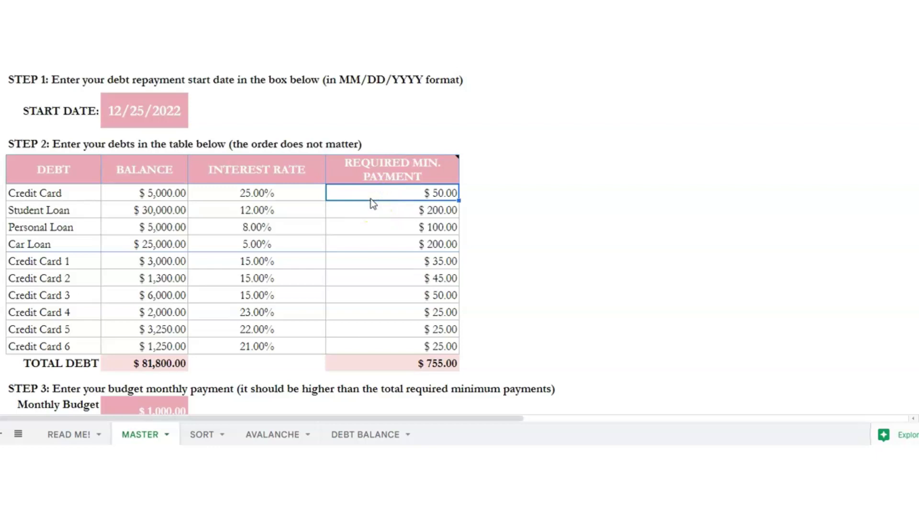
# Step: Enter Chase as the first debt: balance 1234, interest 23%, minimum payment 25
pyautogui.click(62, 193)
pyautogui.write('Chase')
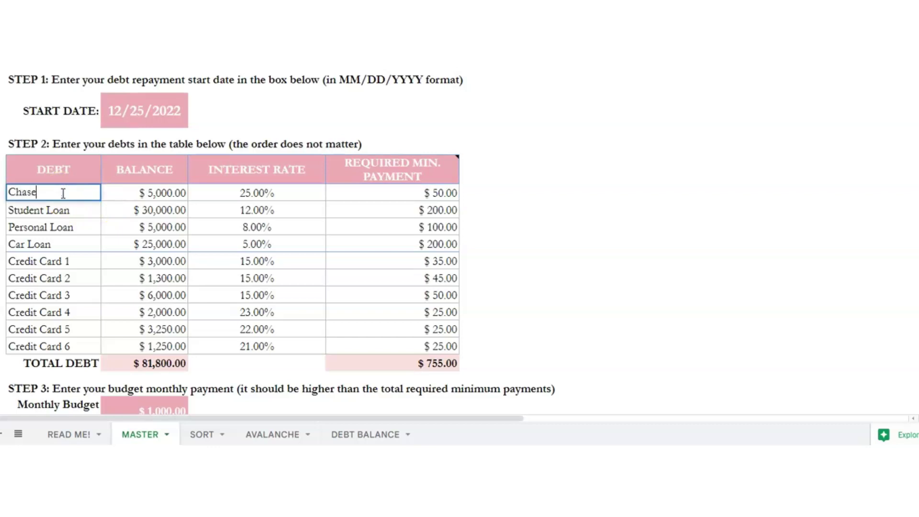
pyautogui.press('Tab')
pyautogui.write('1234')
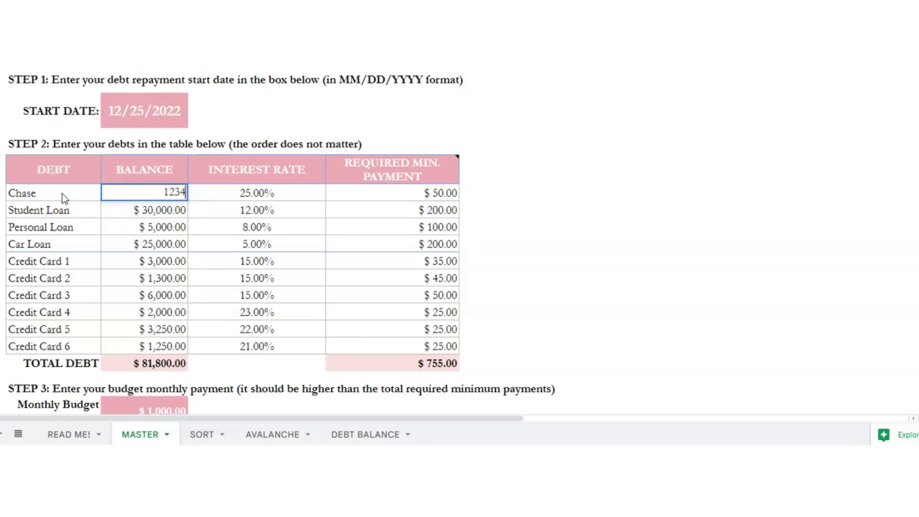
pyautogui.press('Tab')
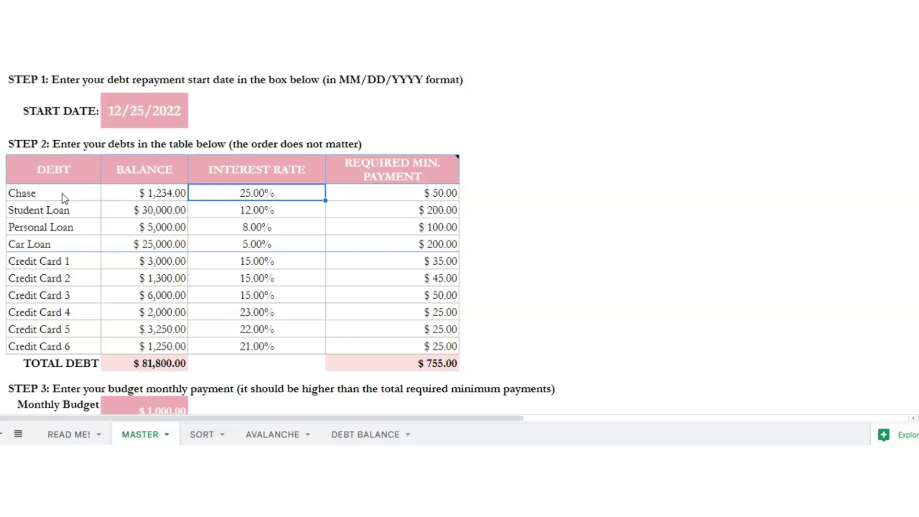
pyautogui.write('23')
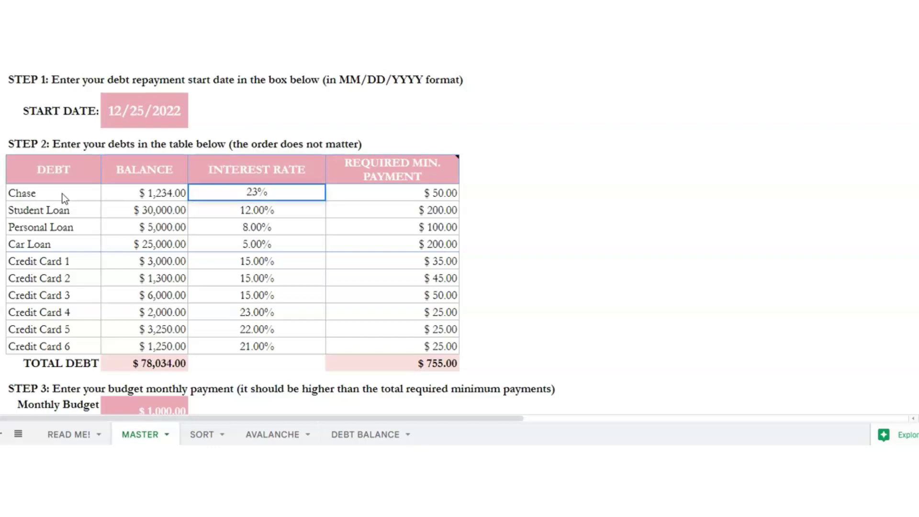
pyautogui.press('Tab')
pyautogui.write('25')
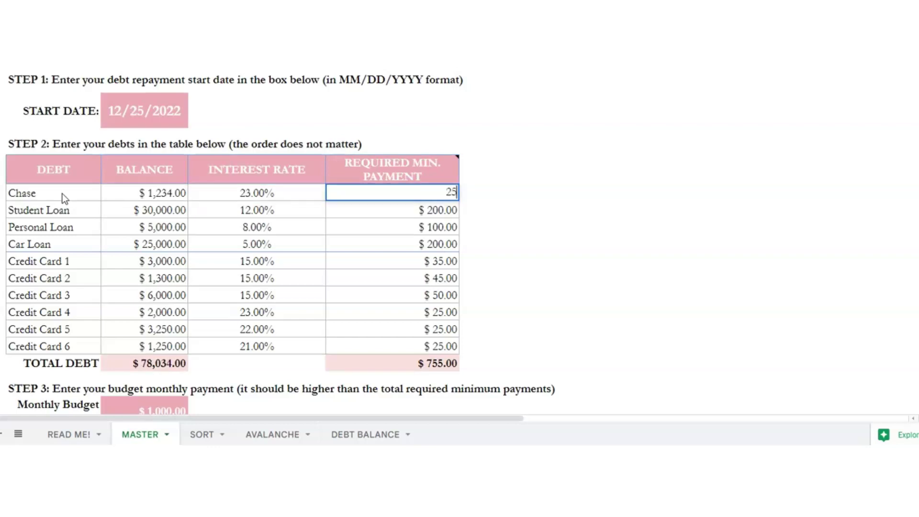
pyautogui.press('Return')
pyautogui.press('Up')
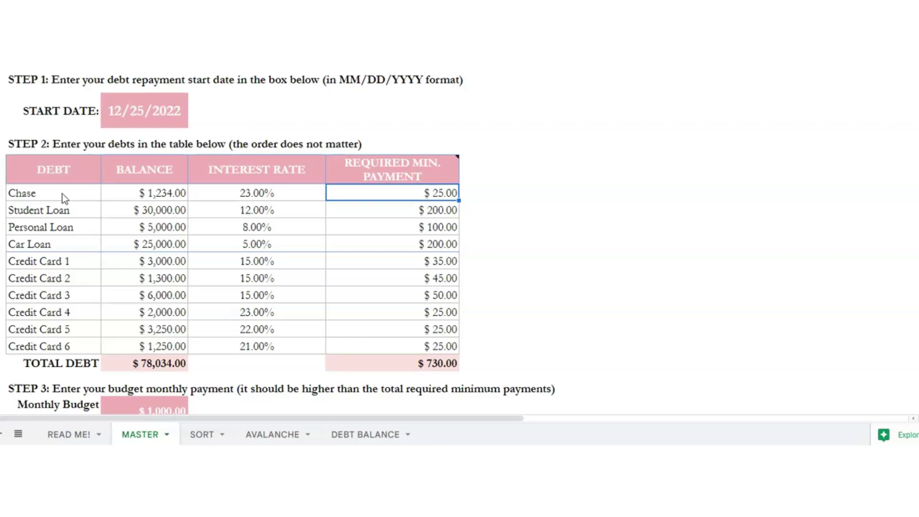
pyautogui.moveTo(43, 196); pyautogui.dragTo(394, 343)
pyautogui.click(393, 345)
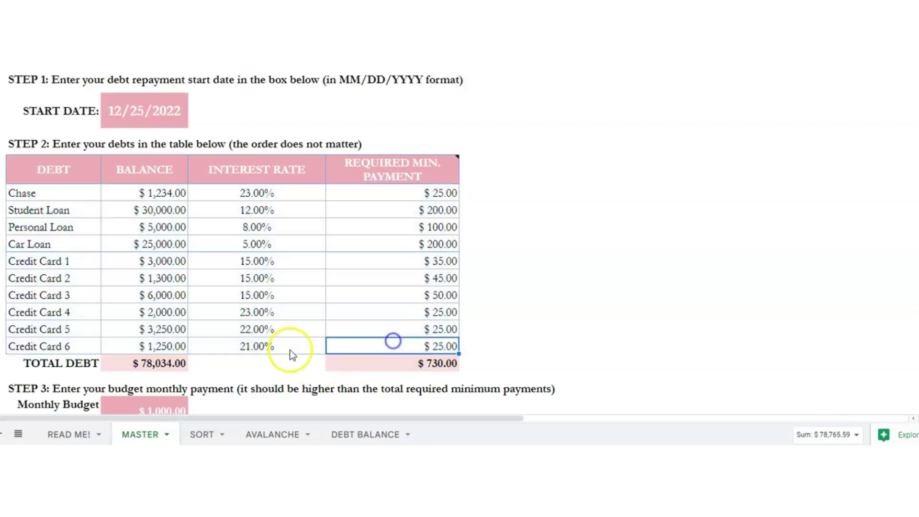
pyautogui.click(151, 363)
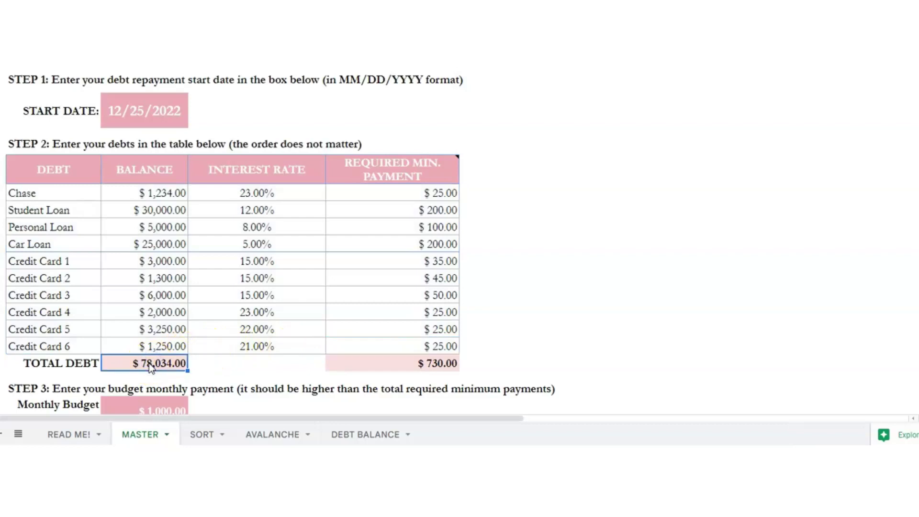
pyautogui.click(379, 352)
pyautogui.click(382, 363)
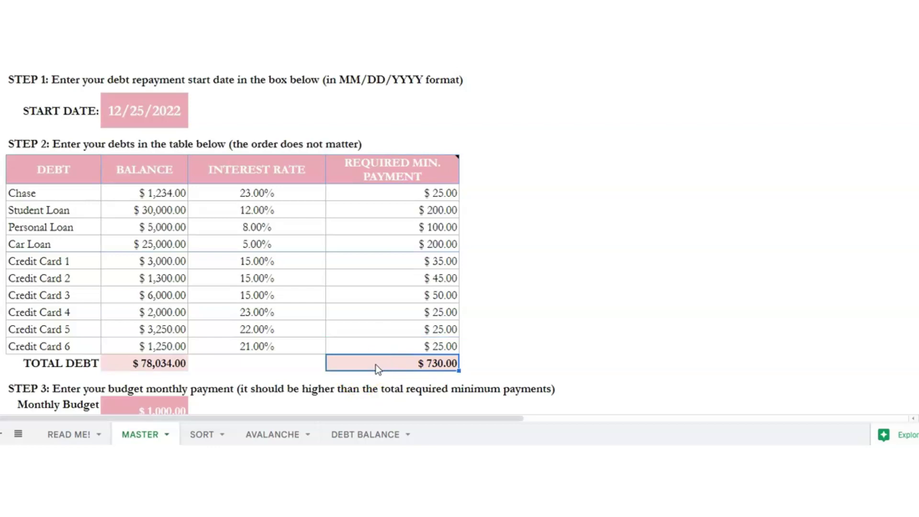
pyautogui.click(167, 407)
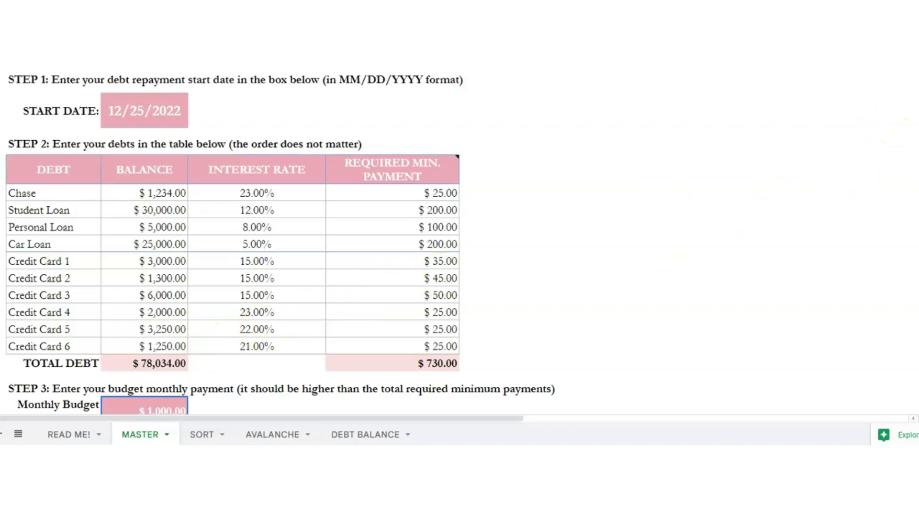
pyautogui.scroll(-1, 280, 243)
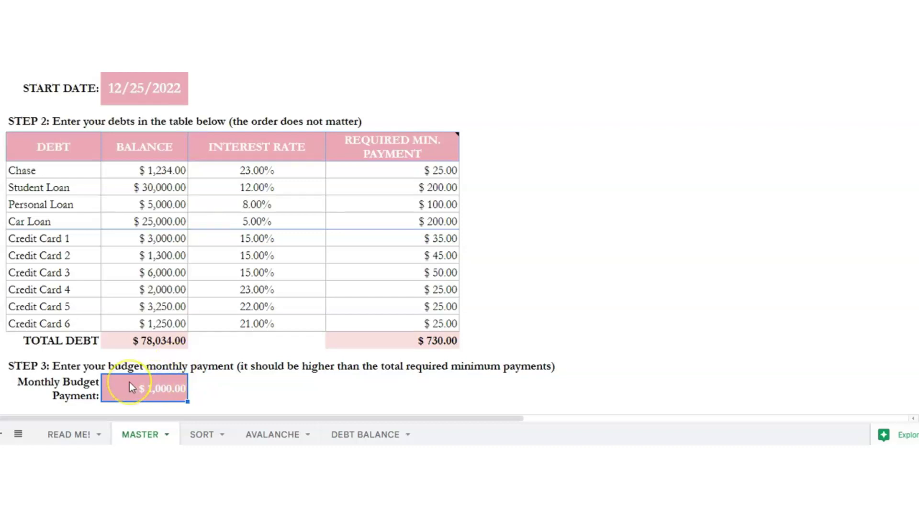
pyautogui.click(200, 433)
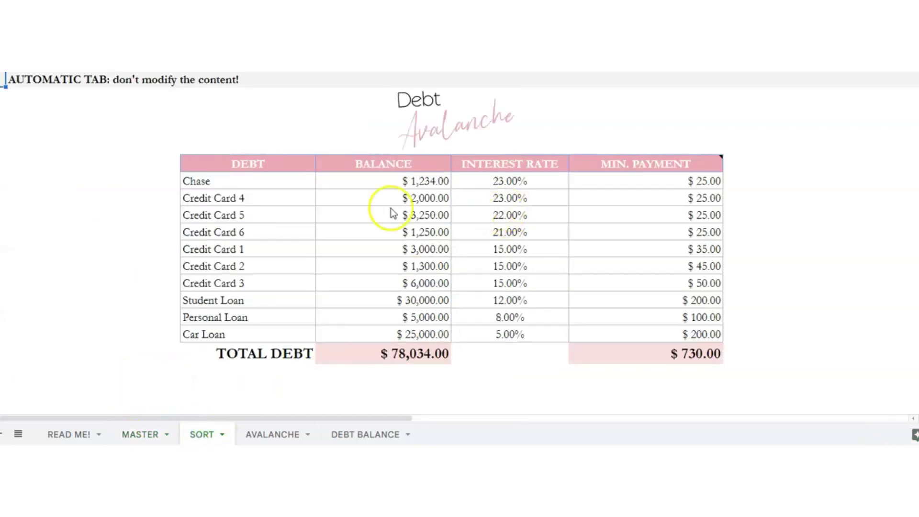
# Step: Review the sorted table's warning note and Chase's top 23.00% rate, then view AVALANCHE
pyautogui.moveTo(64, 83); pyautogui.dragTo(284, 87)
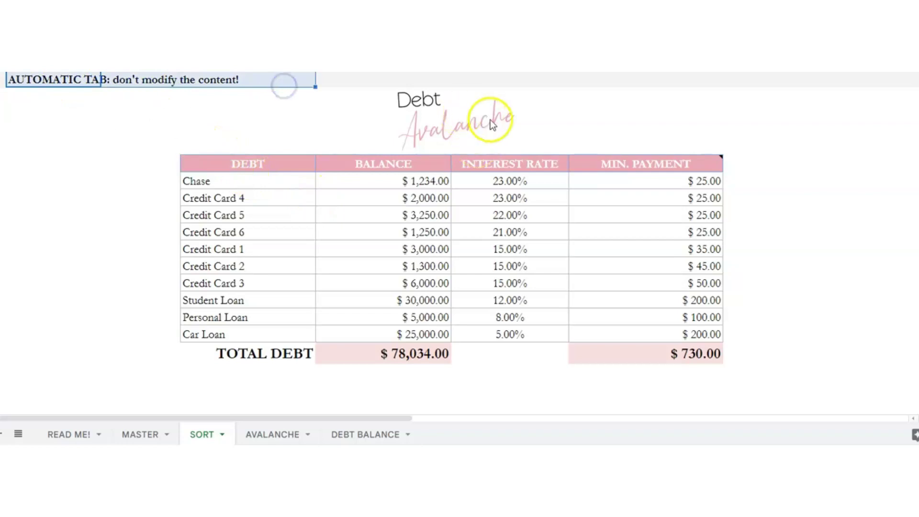
pyautogui.click(261, 229)
pyautogui.moveTo(253, 185); pyautogui.dragTo(458, 187)
pyautogui.click(503, 183)
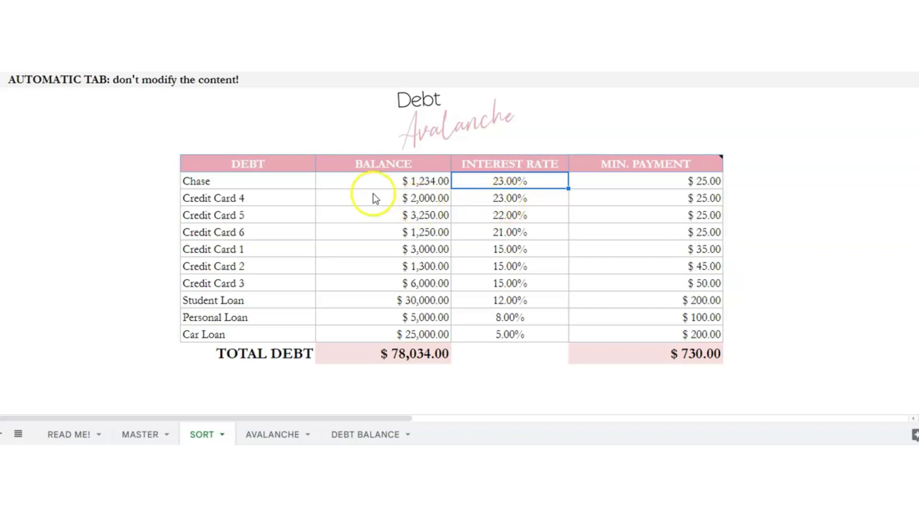
pyautogui.click(262, 435)
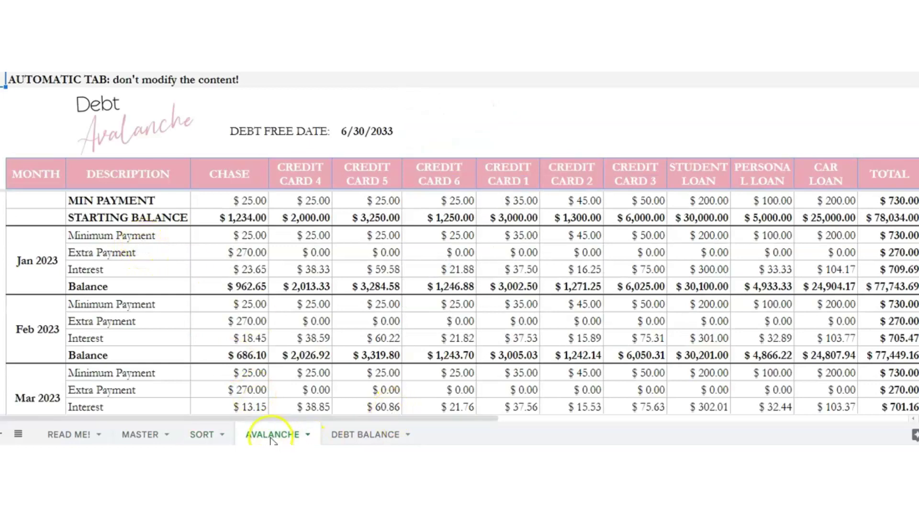
pyautogui.click(367, 130)
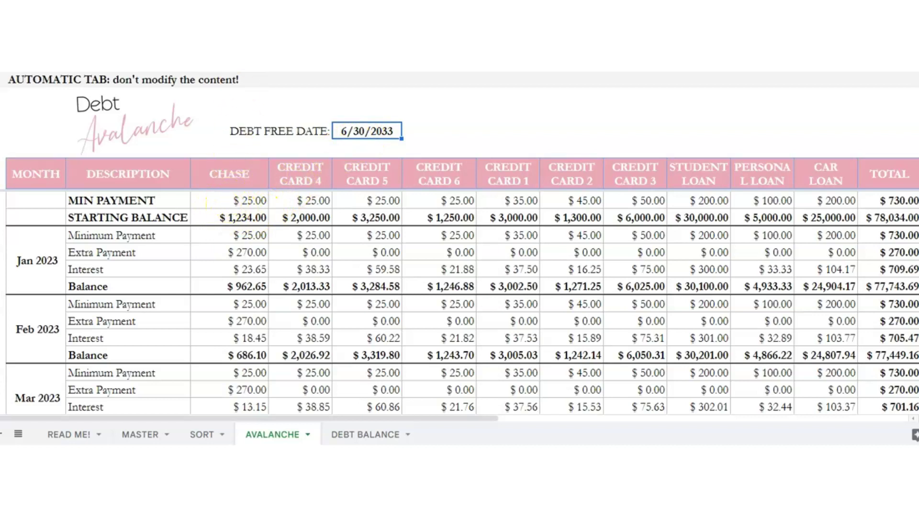
pyautogui.click(229, 67)
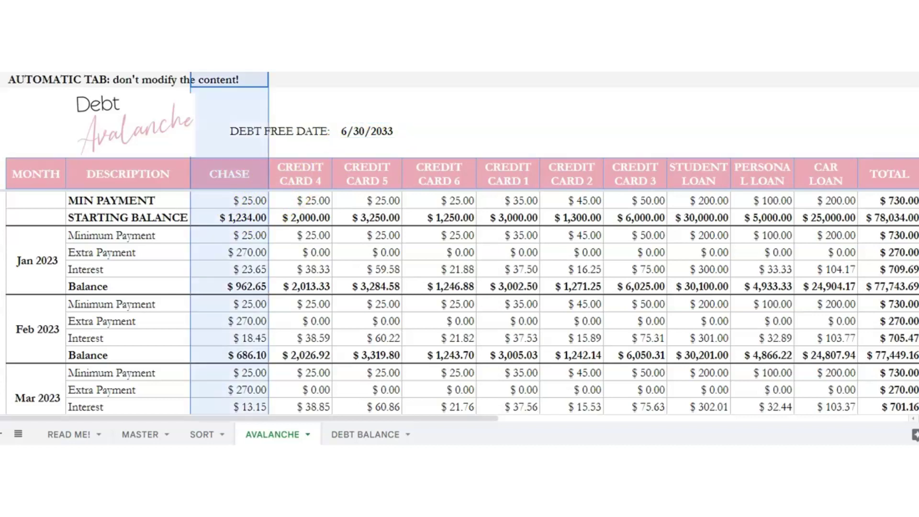
pyautogui.click(214, 228)
pyautogui.click(222, 180)
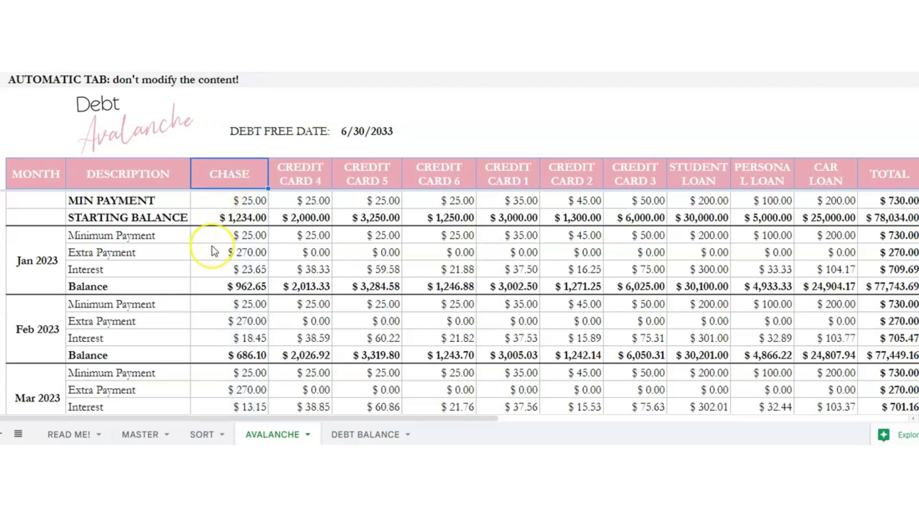
pyautogui.click(38, 261)
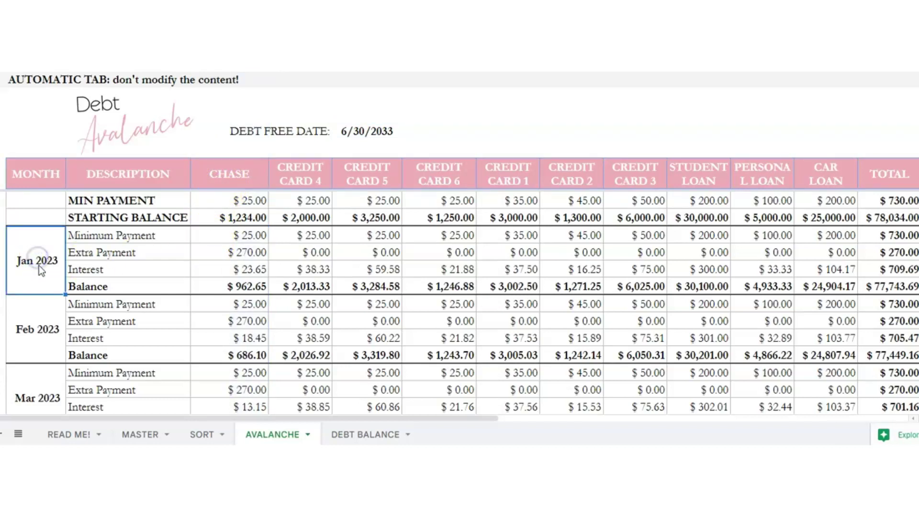
pyautogui.click(205, 237)
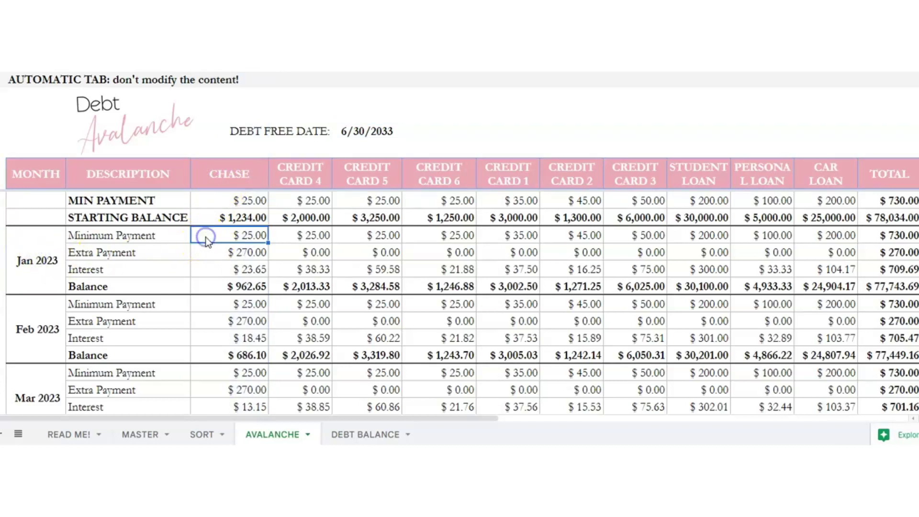
pyautogui.click(245, 254)
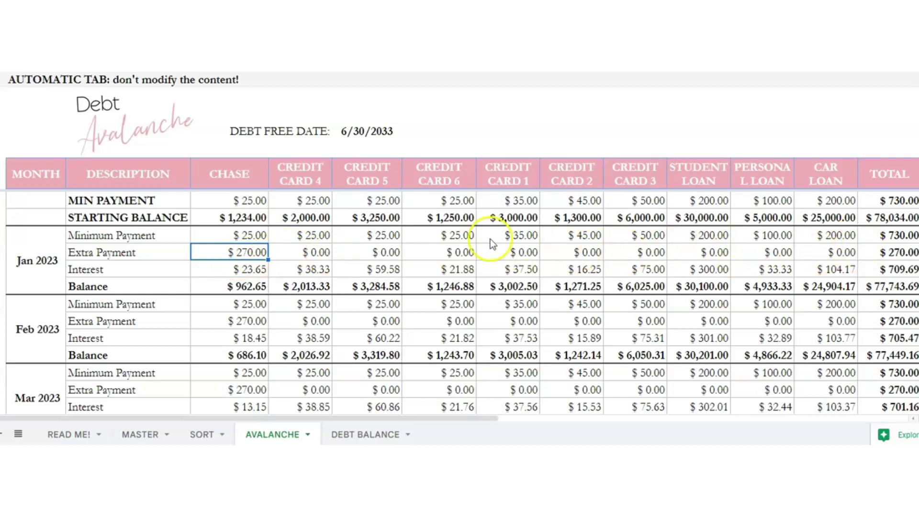
pyautogui.click(245, 272)
pyautogui.click(242, 287)
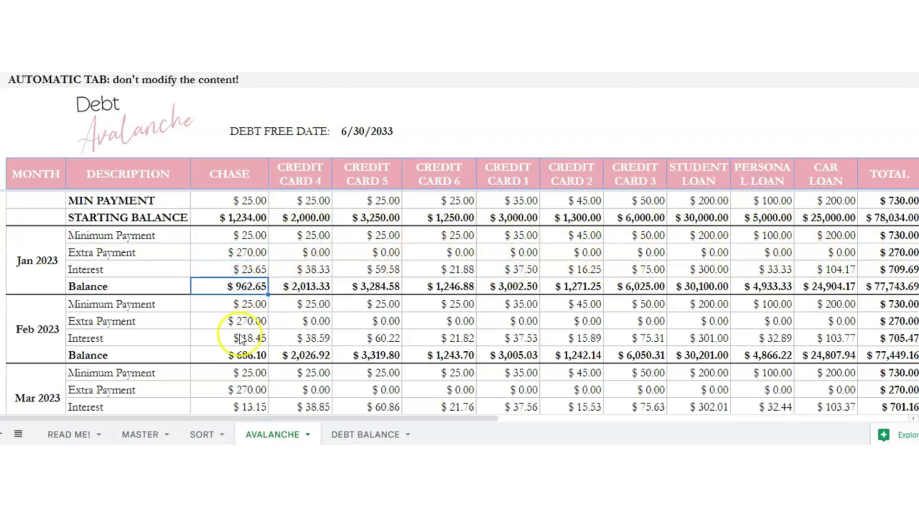
pyautogui.scroll(-5, 240, 339)
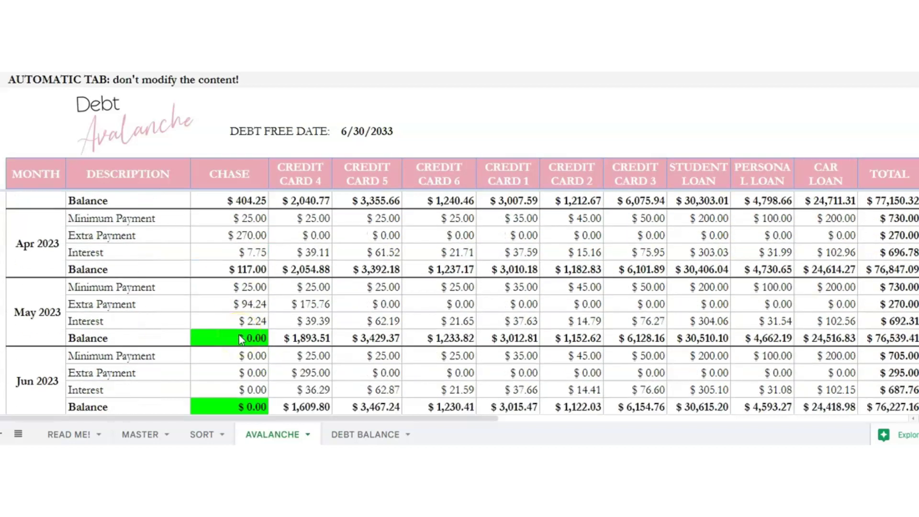
pyautogui.click(41, 319)
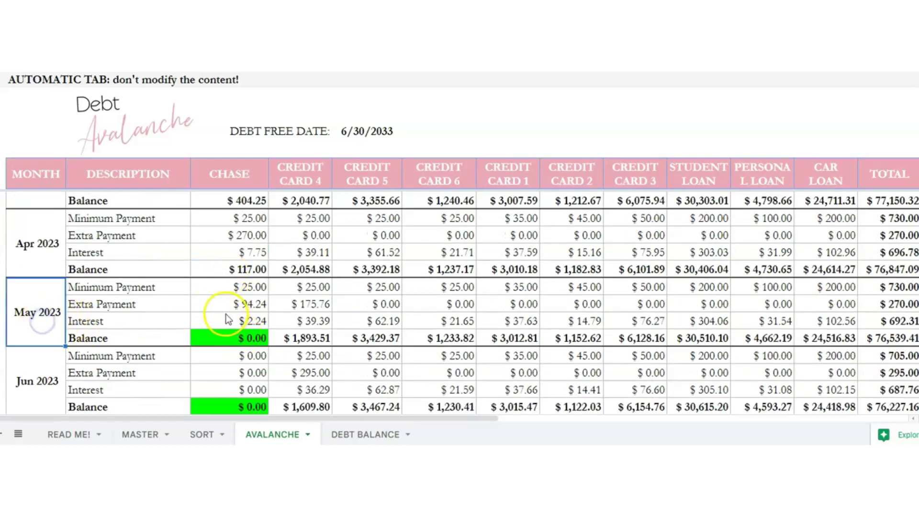
pyautogui.click(222, 338)
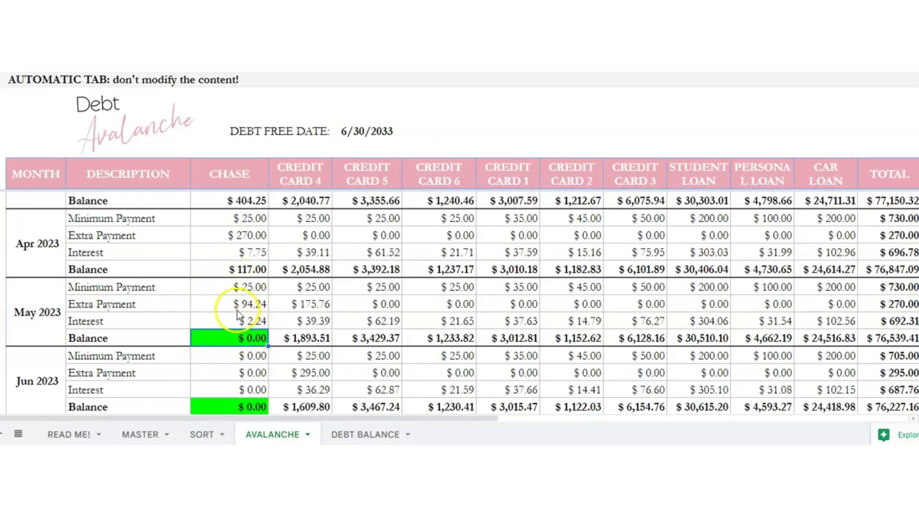
pyautogui.click(244, 234)
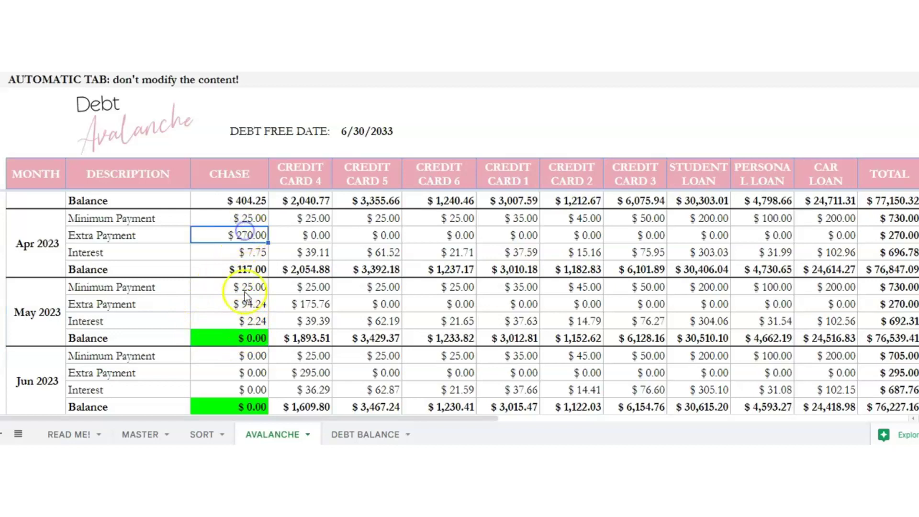
pyautogui.click(244, 303)
pyautogui.click(235, 338)
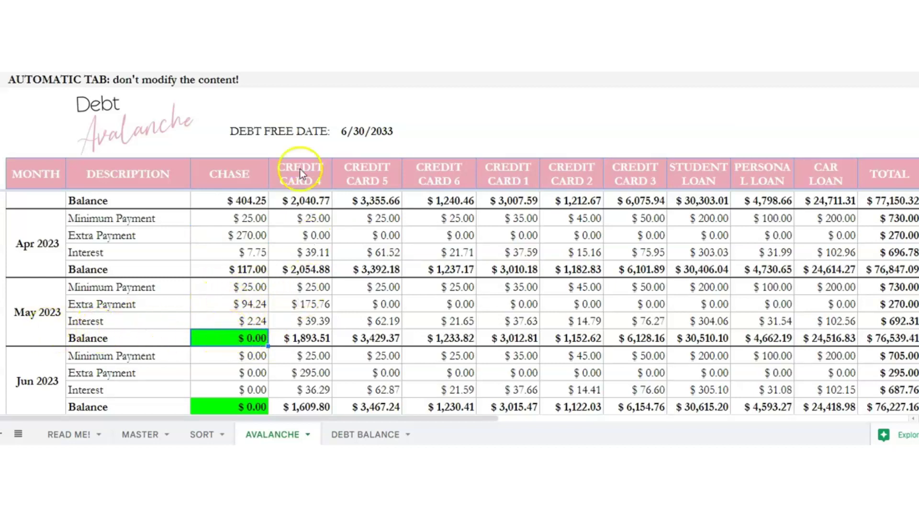
pyautogui.click(287, 82)
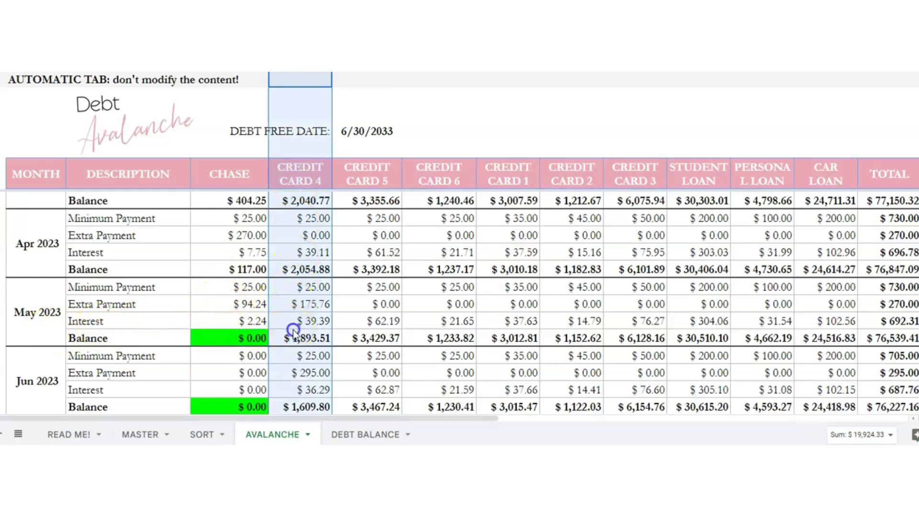
pyautogui.click(292, 328)
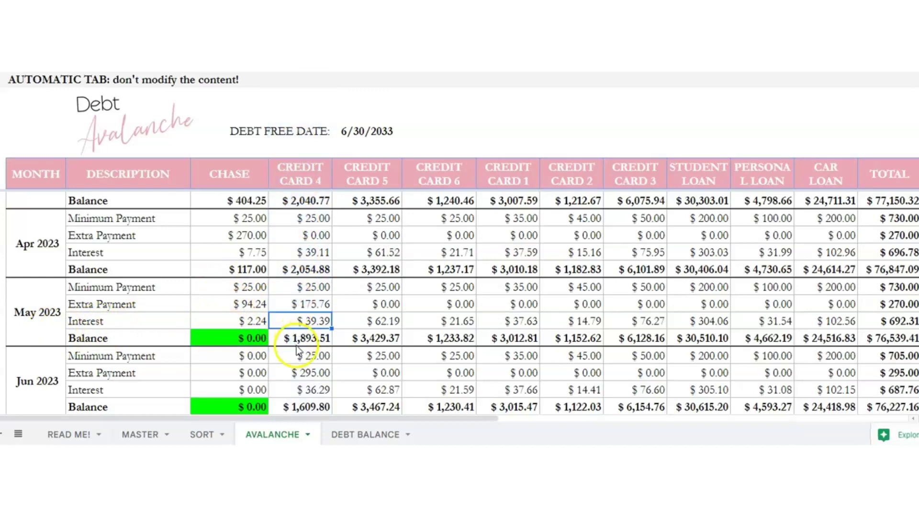
pyautogui.click(299, 305)
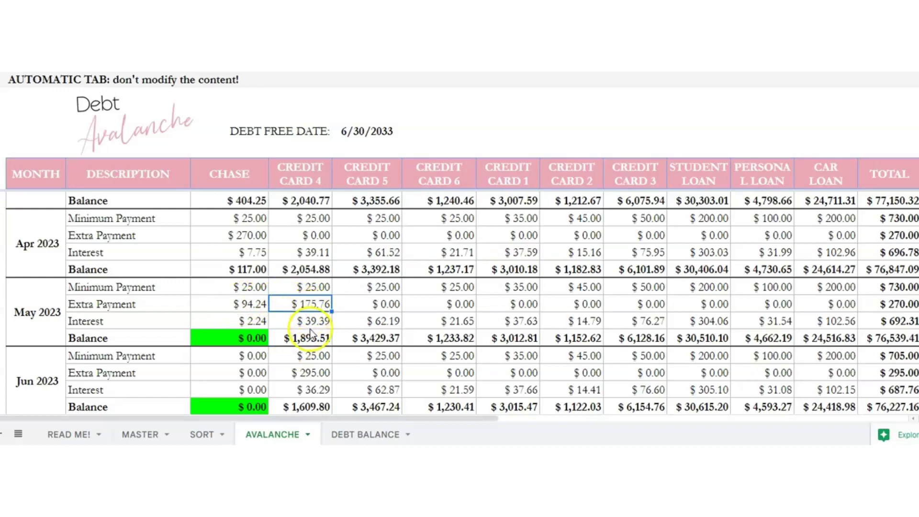
pyautogui.scroll(-1, 310, 319)
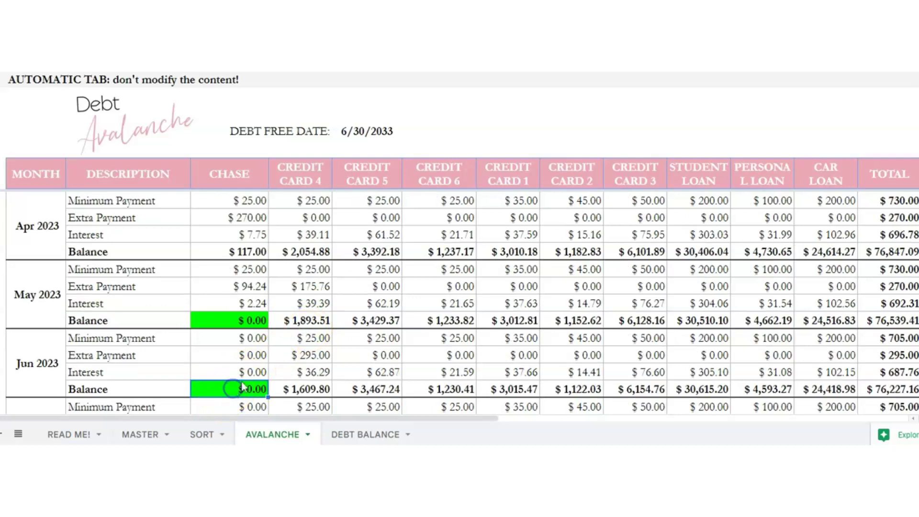
pyautogui.click(308, 355)
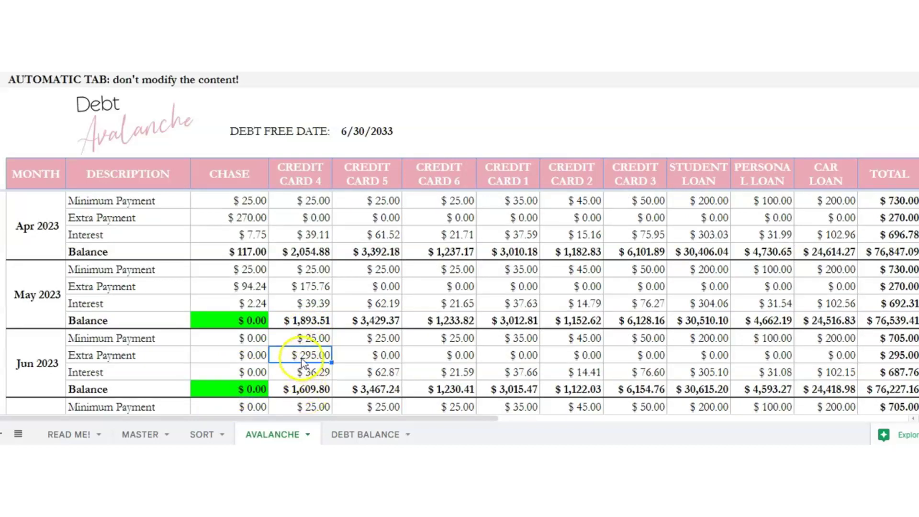
pyautogui.scroll(-1, 301, 359)
pyautogui.scroll(-3, 301, 358)
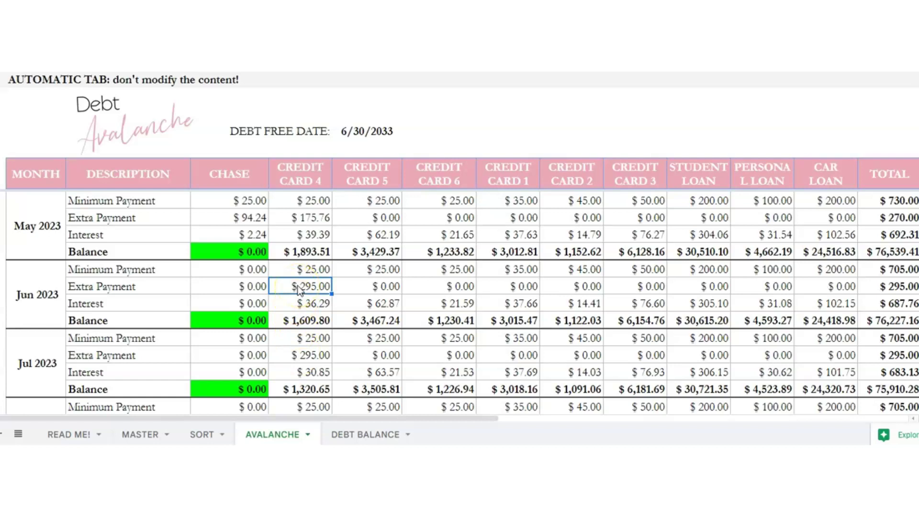
pyautogui.scroll(-6, 297, 326)
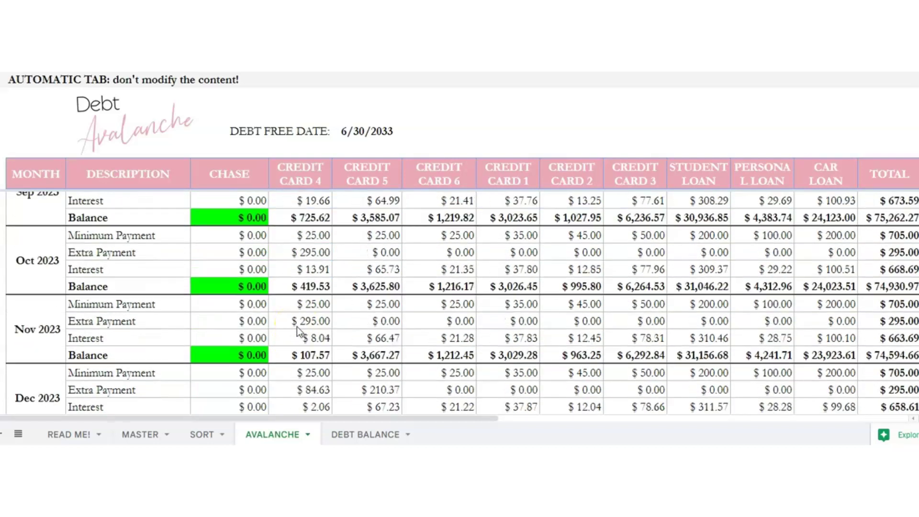
# Step: Show Credit Card 4 paid off in December 2023, then view the DEBT BALANCE sheet
pyautogui.scroll(-2, 296, 326)
pyautogui.click(295, 322)
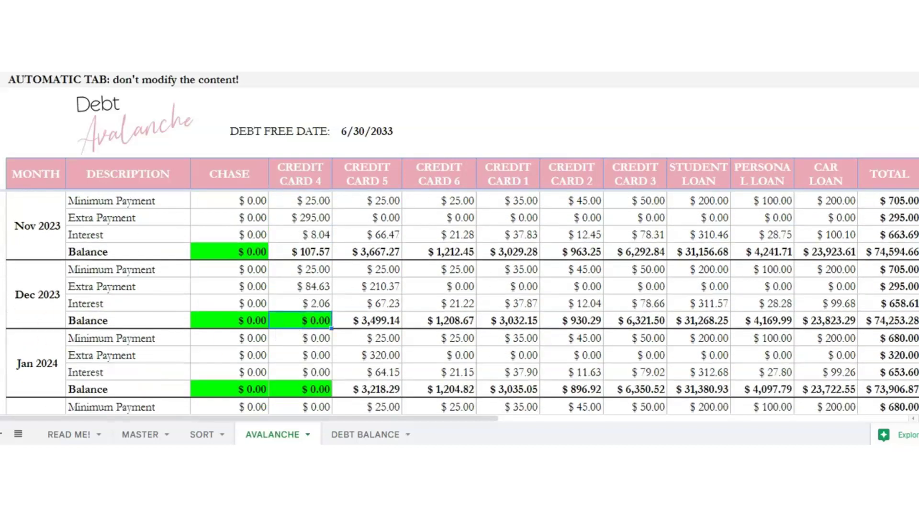
pyautogui.click(302, 304)
pyautogui.click(286, 389)
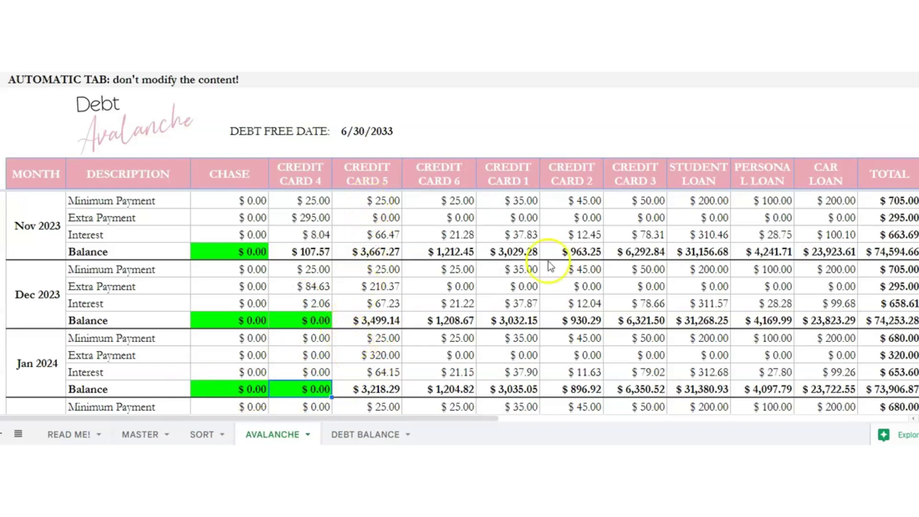
pyautogui.click(353, 436)
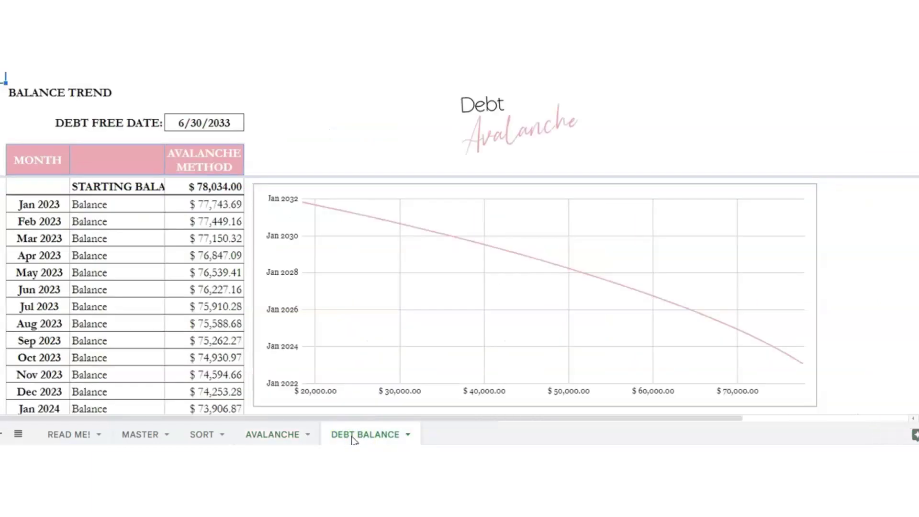
pyautogui.click(196, 123)
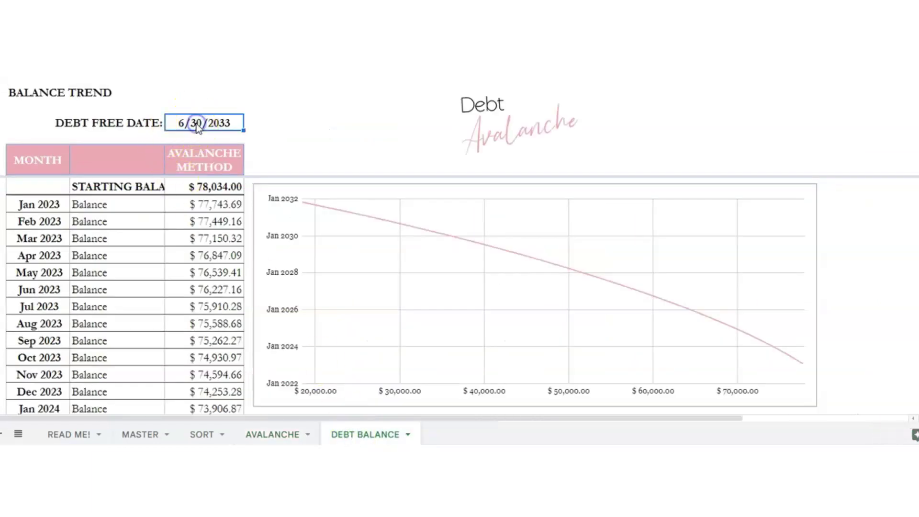
pyautogui.click(214, 191)
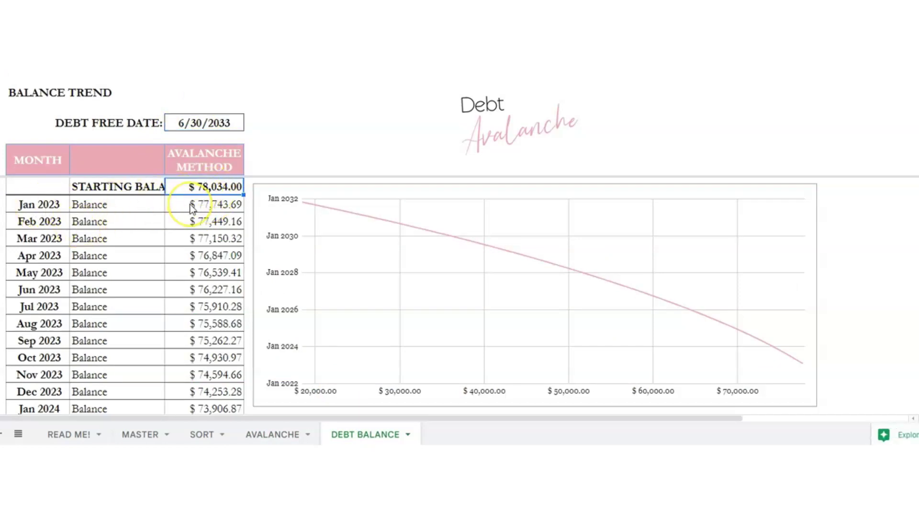
pyautogui.scroll(-6, 191, 206)
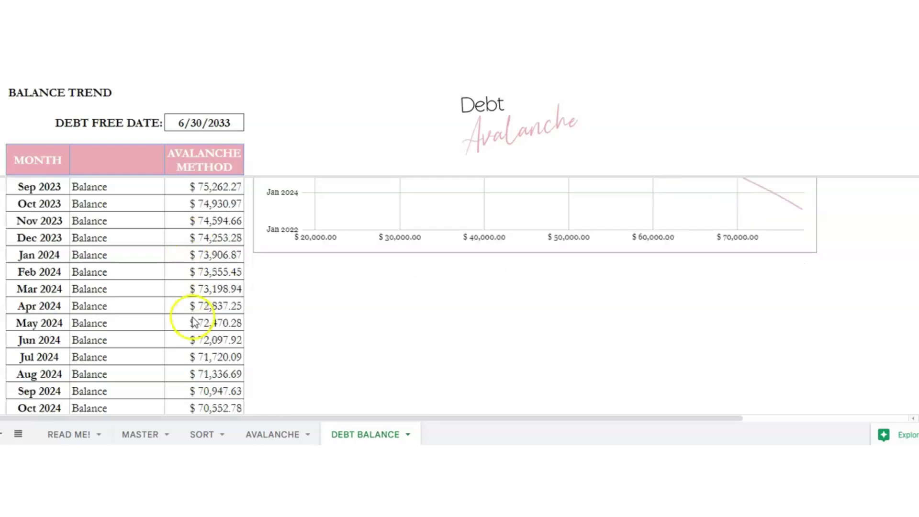
pyautogui.scroll(-9, 194, 322)
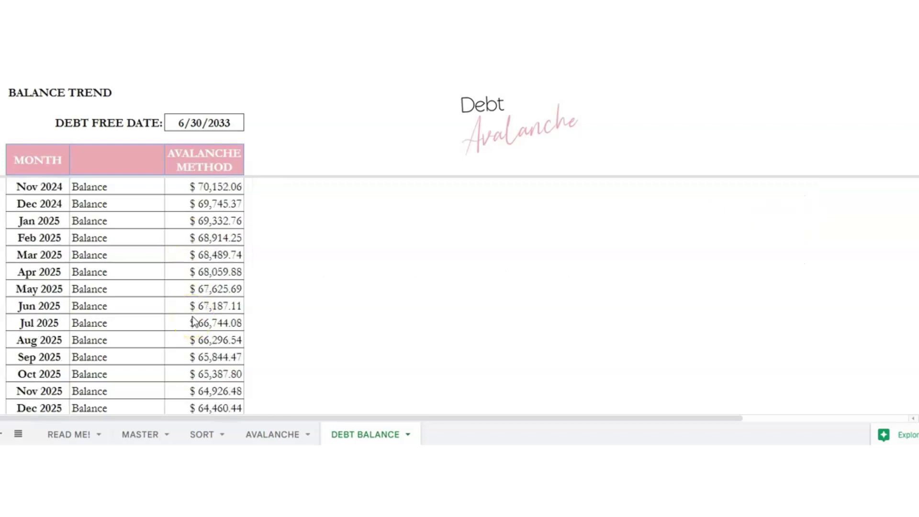
pyautogui.scroll(-10, 193, 321)
pyautogui.scroll(5, 187, 335)
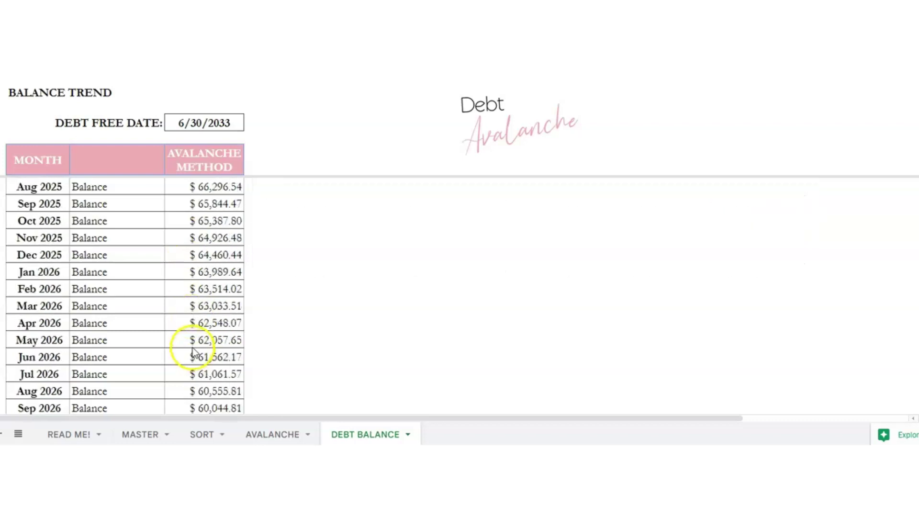
pyautogui.scroll(18, 193, 351)
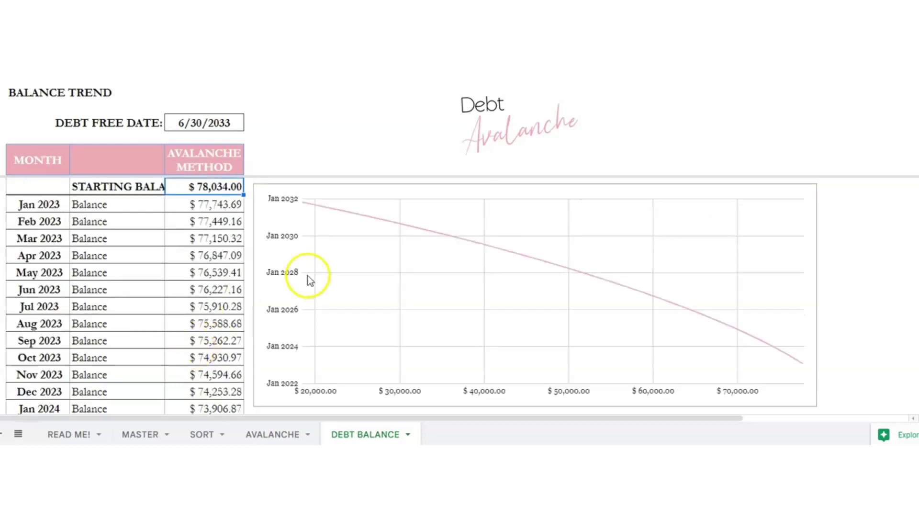